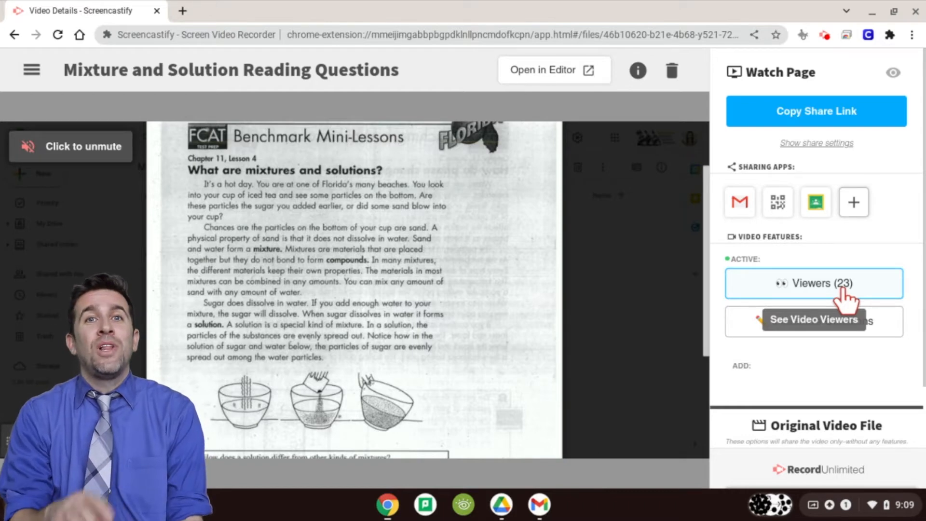
Open the interactive questions editor for the Mixture and Solution Reading Questions video
left_click(841, 289)
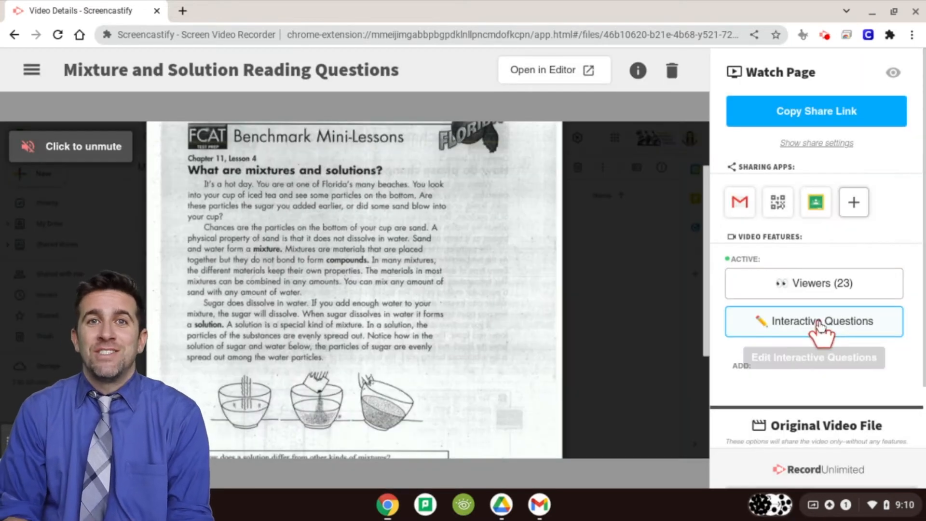
left_click(820, 324)
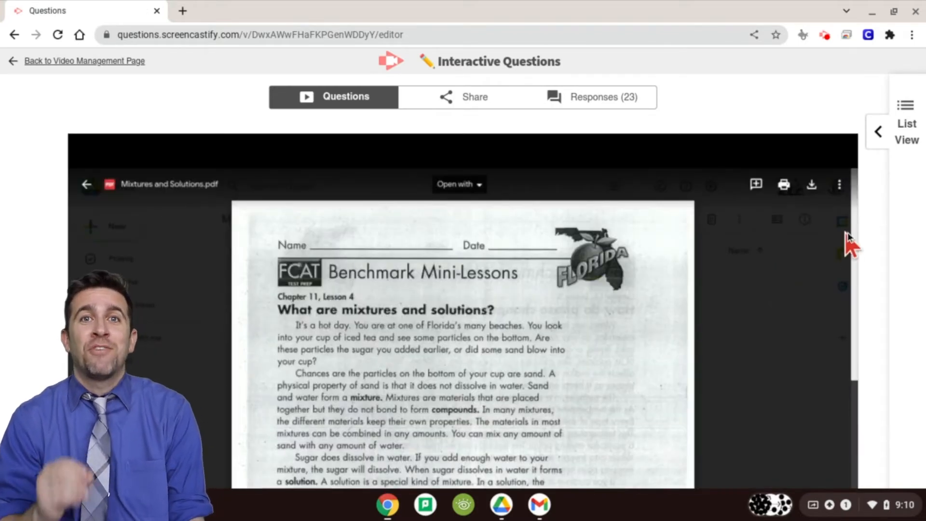
scroll(869, 222, "down", 3)
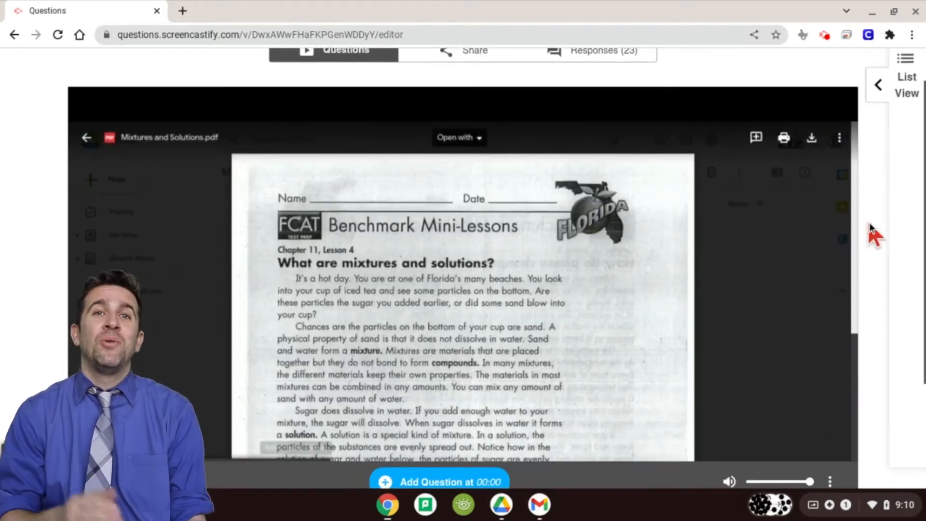
scroll(869, 222, "down", 1)
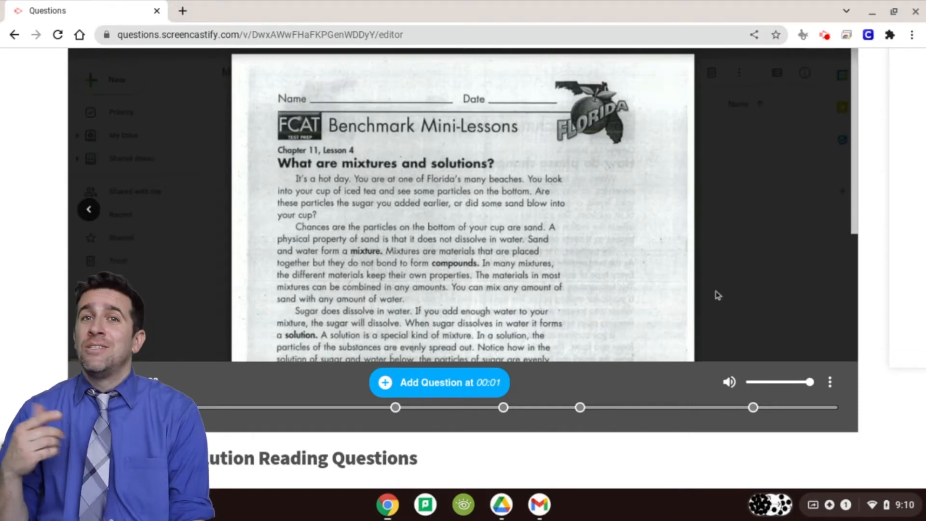
Add a question at 00:01 in the video that asks "What is this video about?"
left_click(417, 385)
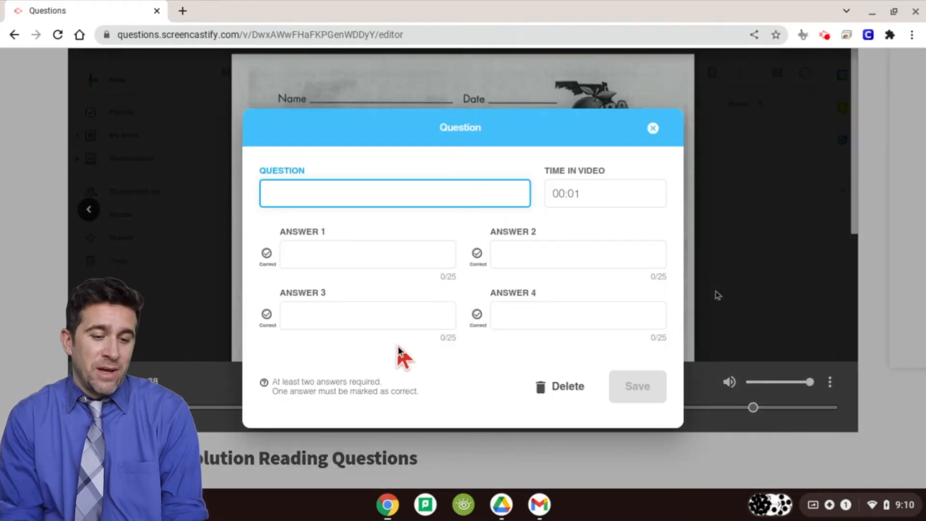
type("What is this vid")
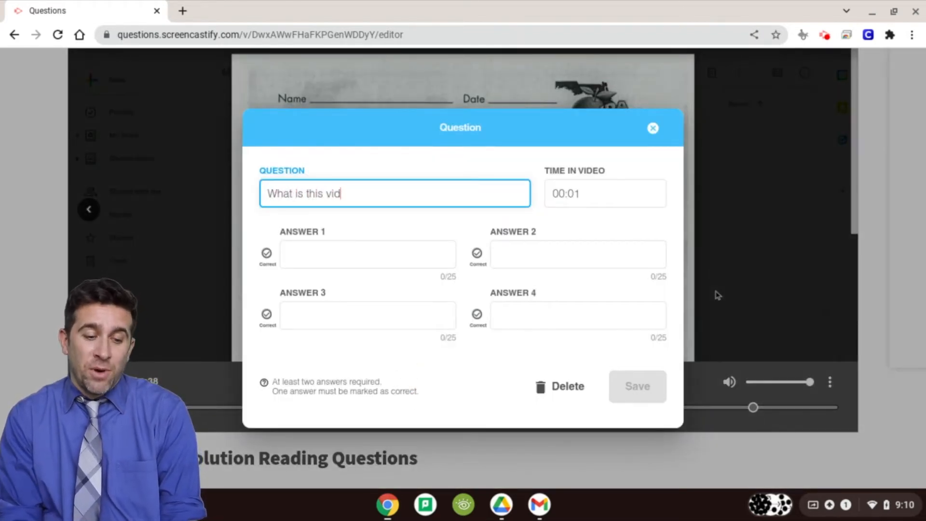
type("eo about?")
key("Tab")
key("Tab")
key("Tab")
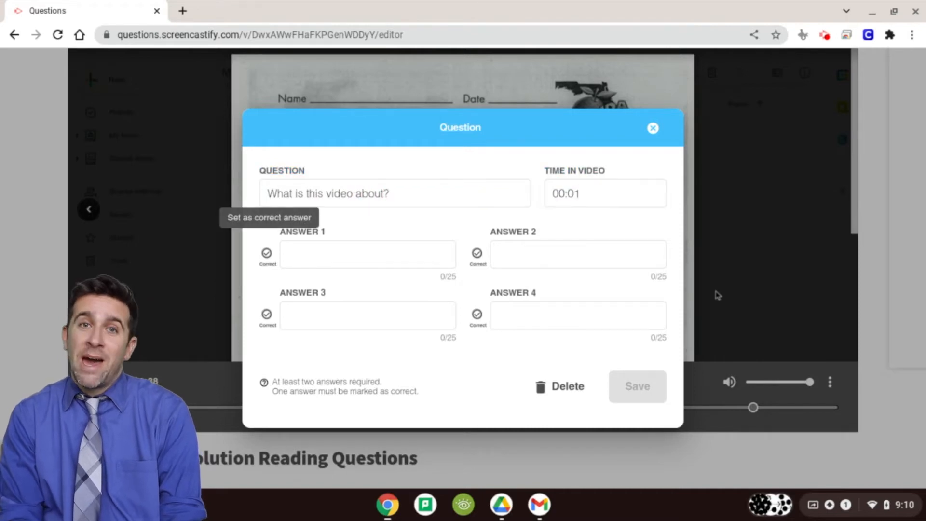
Enter "Mixtures and Solutions" as Answer 1 of the new question
type("Mixgtures")
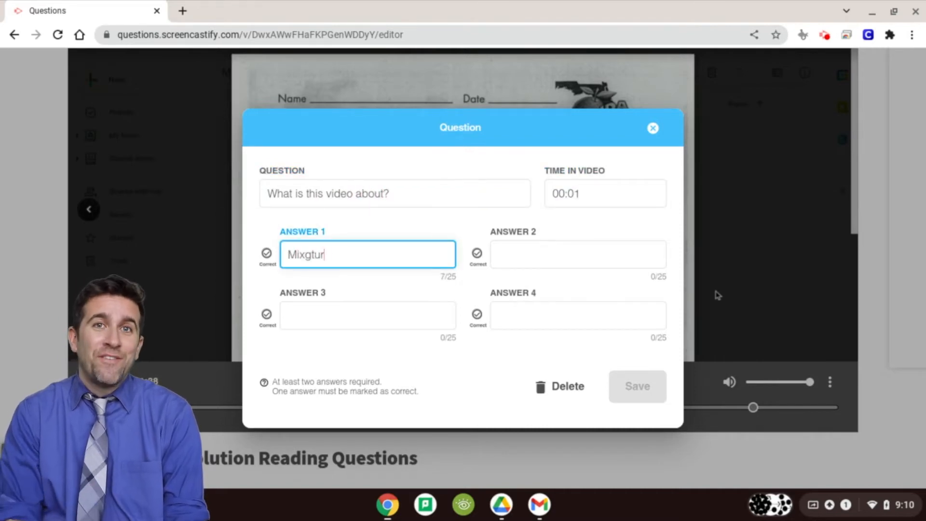
key("BackSpace")
key("BackSpace")
key("BackSpace")
key("BackSpace")
key("BackSpace")
key("BackSpace")
key("BackSpace")
key("BackSpace")
key("BackSpace")
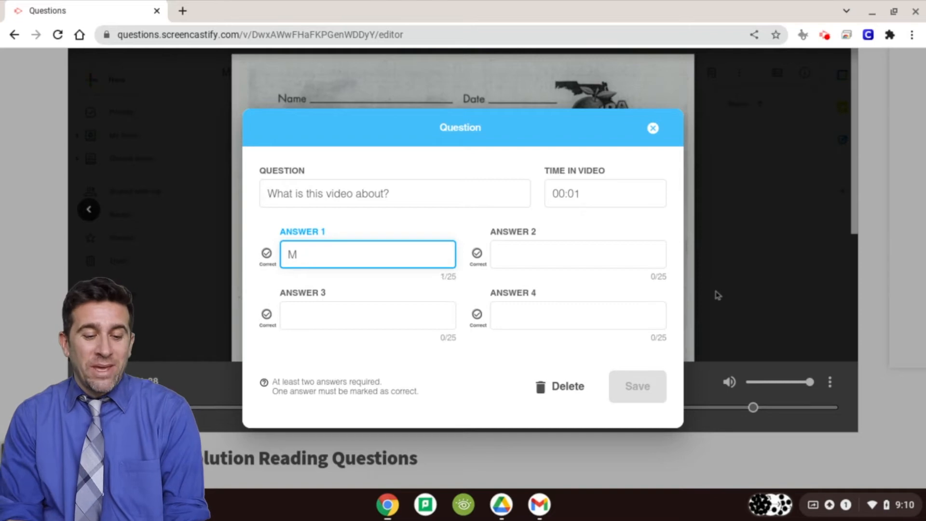
type("Mixtures and ")
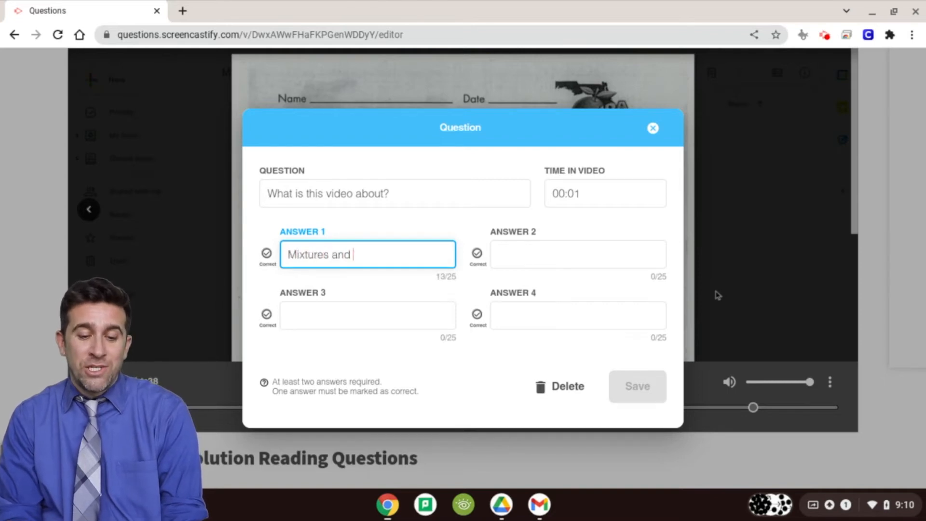
type("Solutions")
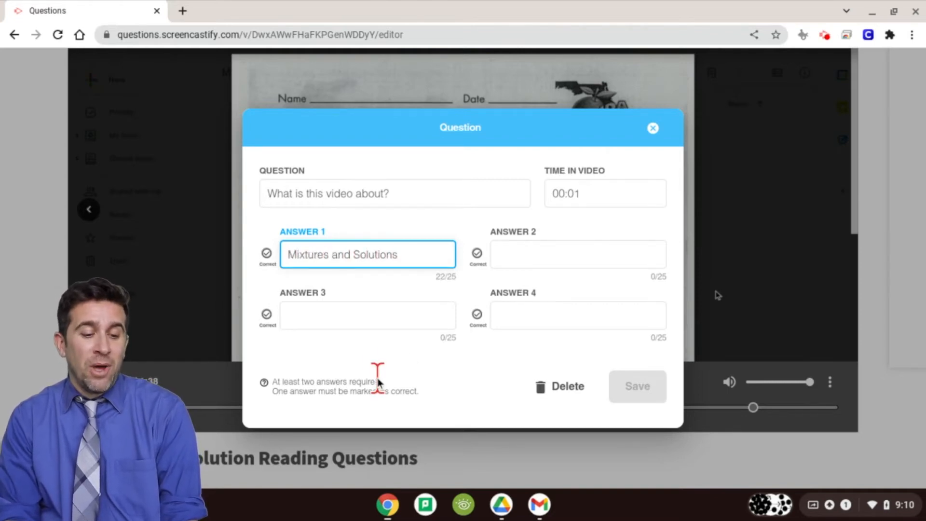
Enter Government, The World and Monkeys as Answers 2, 3 and 4, and save the question with Answer 1 marked correct
left_click(365, 317)
type("The World")
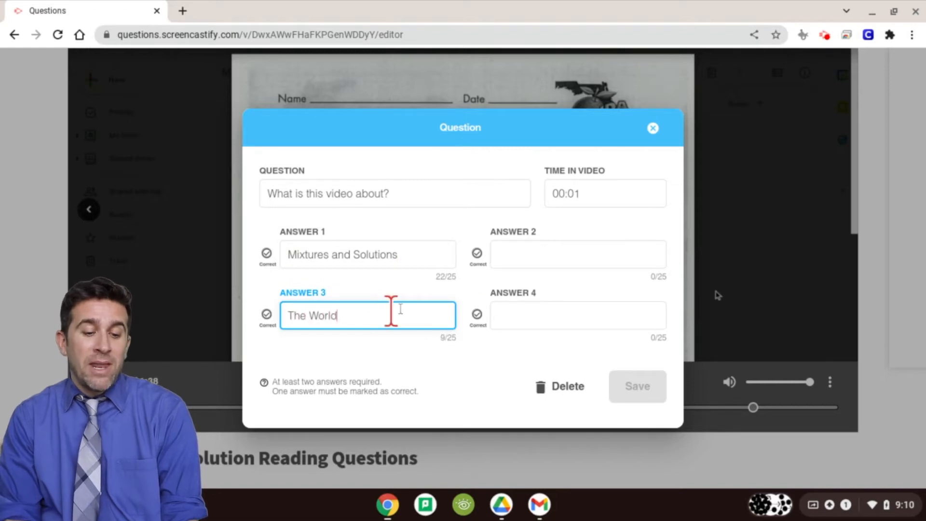
left_click(541, 249)
type("G")
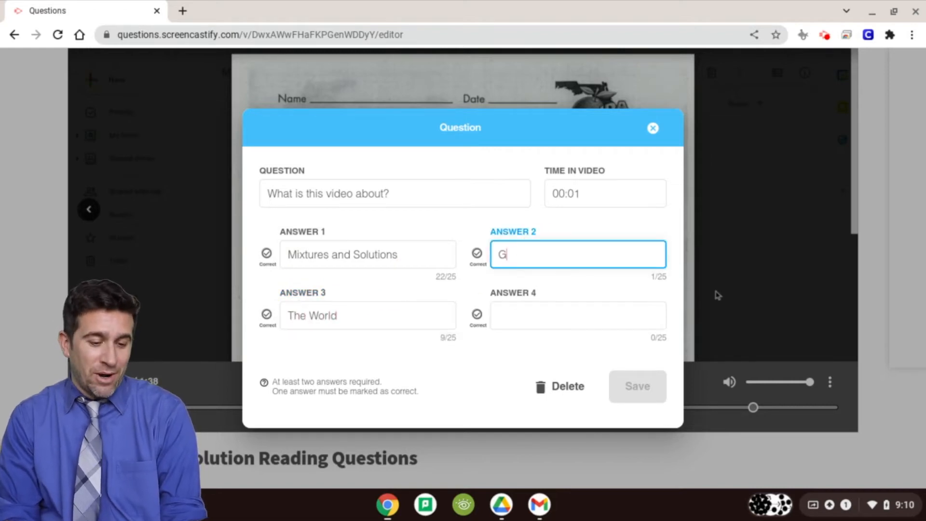
type("overnment")
left_click(546, 315)
type("Monkeys")
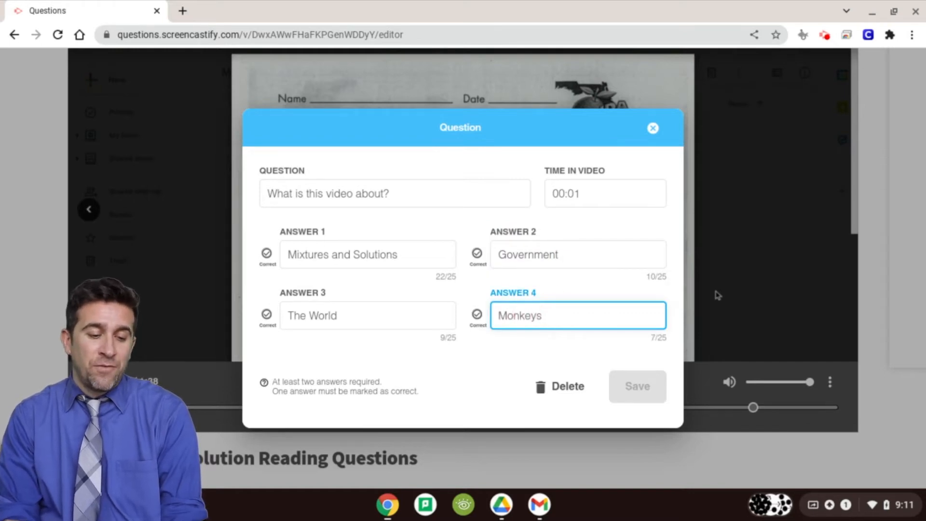
left_click(267, 255)
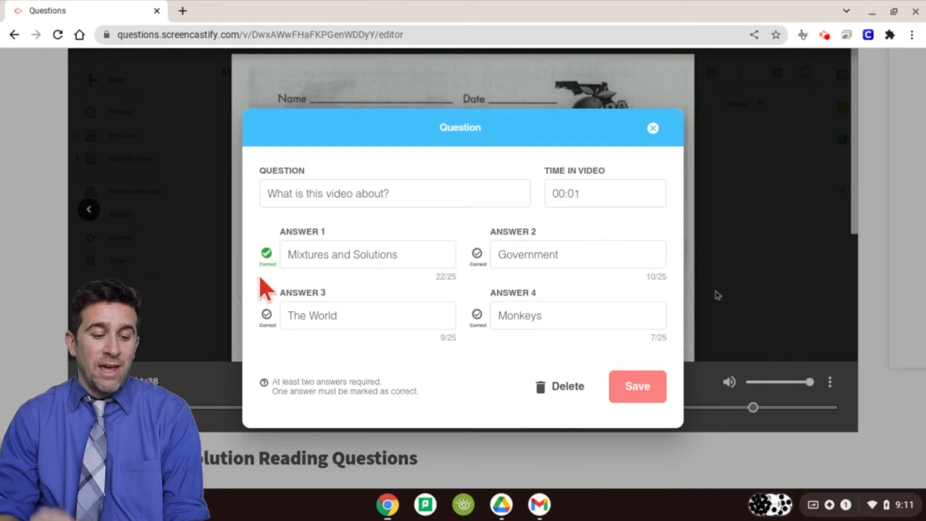
left_click(616, 391)
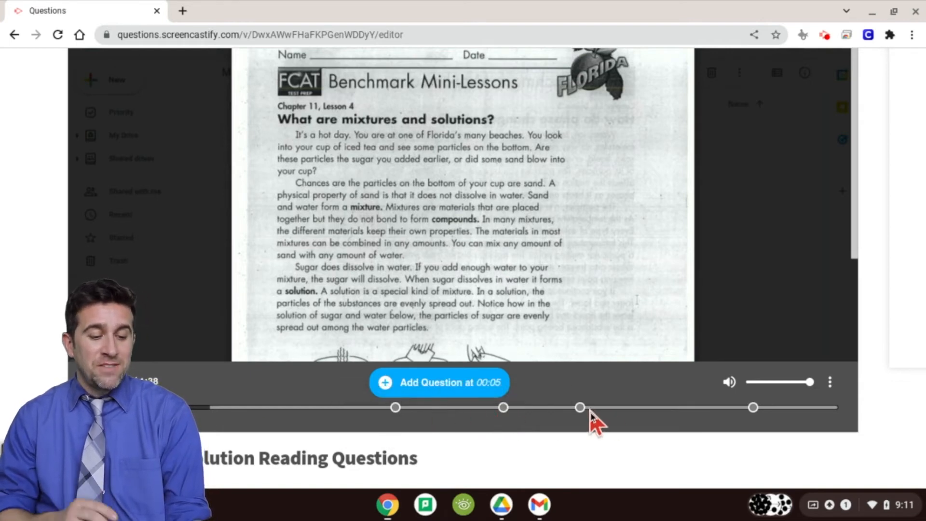
Review the video's questions in List View and look at the options for sharing the video
scroll(876, 331, "up", 5)
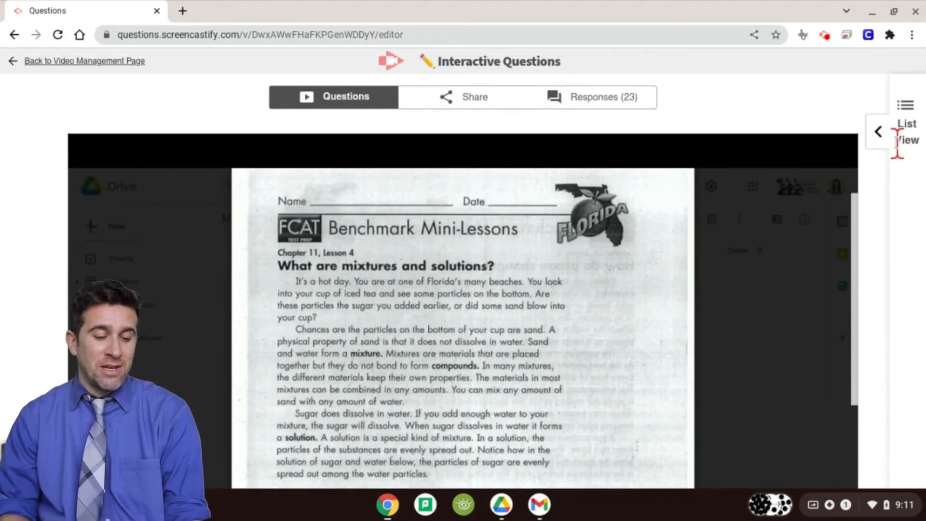
left_click(884, 140)
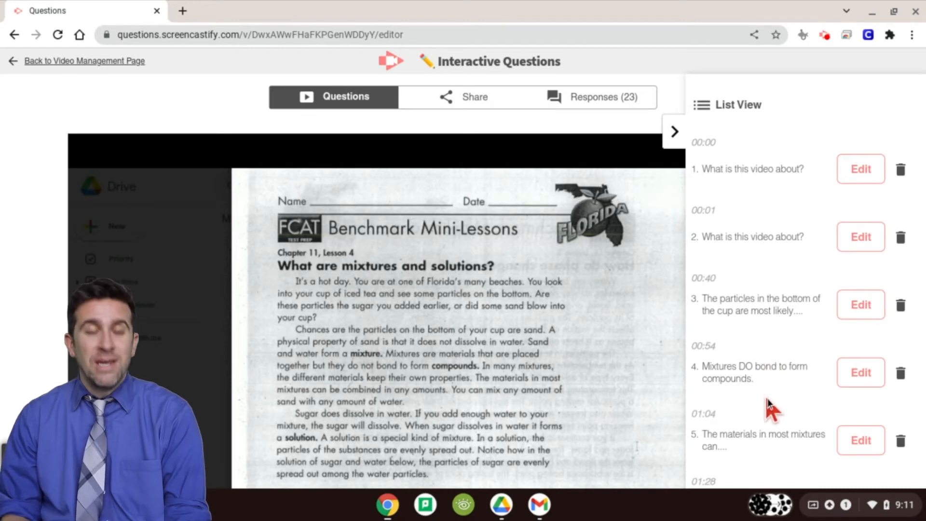
scroll(766, 410, "down", 1)
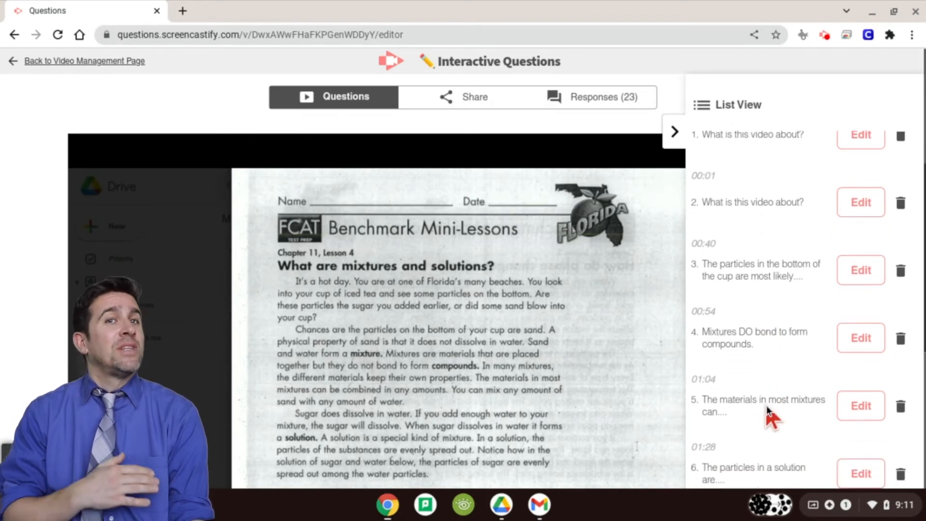
scroll(767, 413, "up", 1)
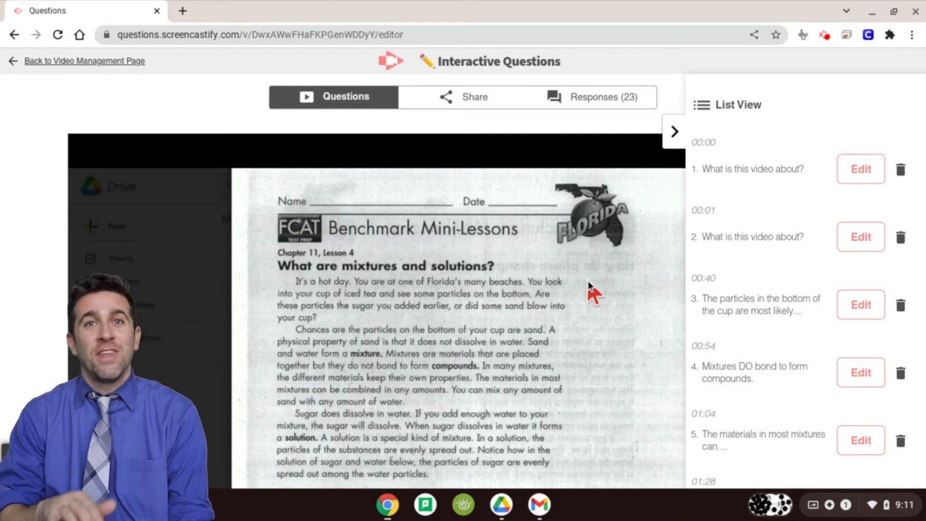
left_click(485, 97)
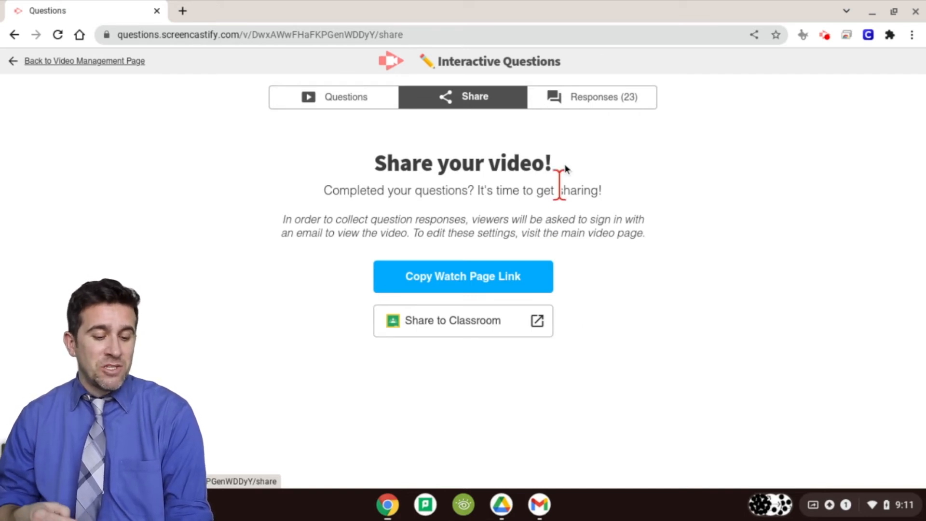
Examine all viewers' responses to the video, including each student's score and the results per question
left_click(561, 107)
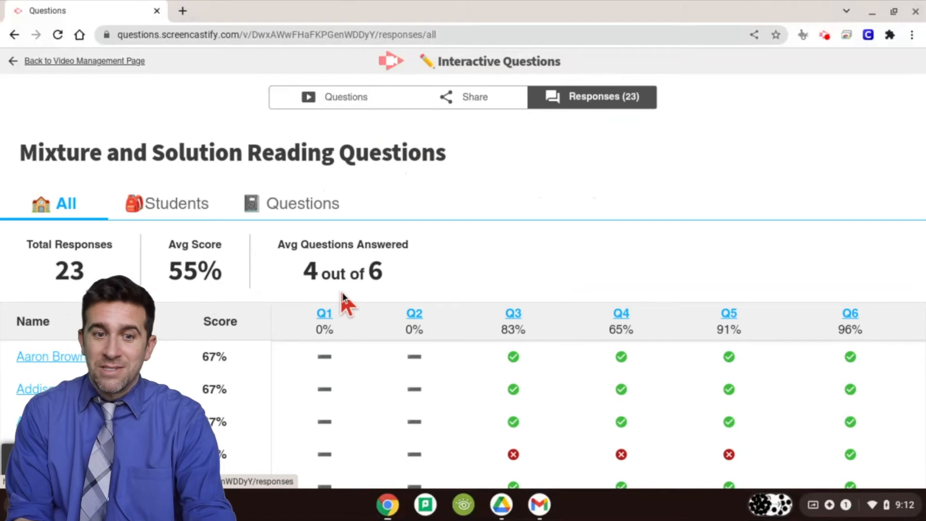
scroll(416, 332, "down", 1)
scroll(416, 333, "down", 1)
scroll(365, 424, "up", 2)
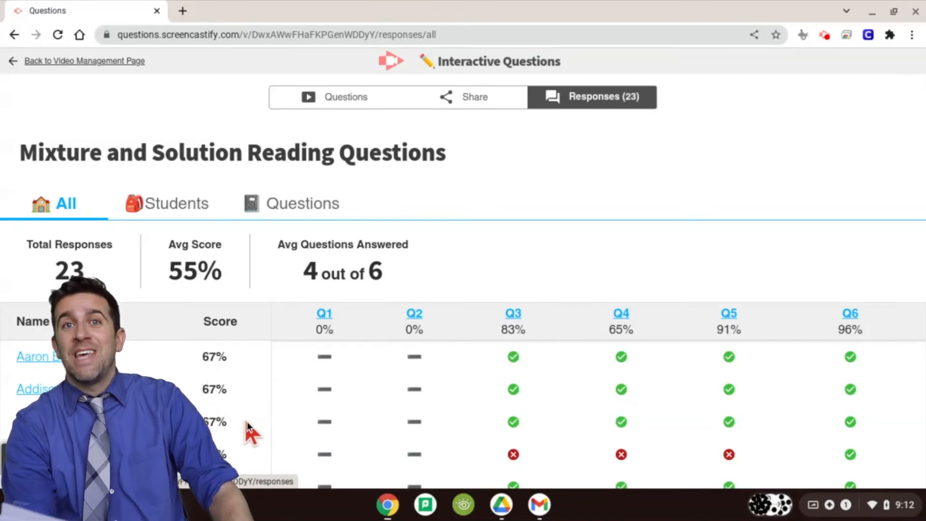
scroll(247, 421, "down", 4)
scroll(247, 422, "down", 3)
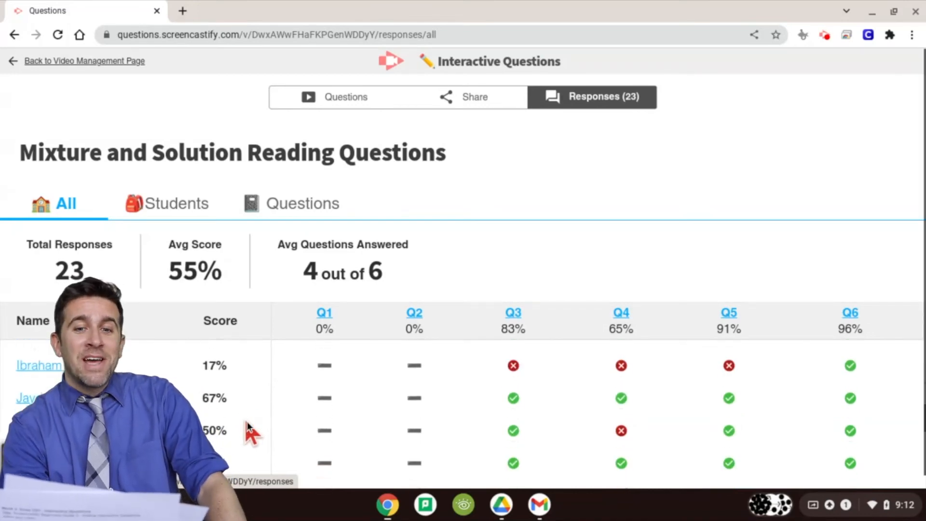
scroll(247, 421, "up", 8)
scroll(247, 421, "up", 2)
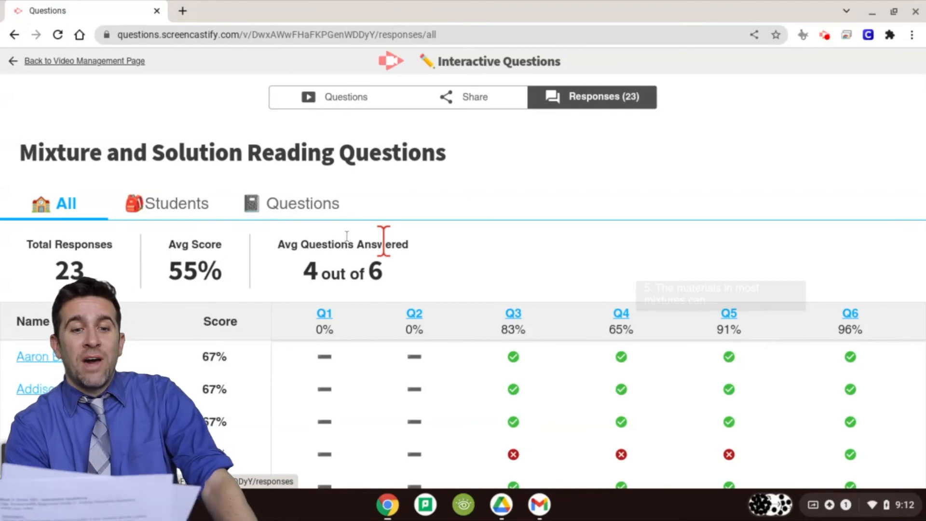
View the responses by individual student, and examine the answer breakdown for the question about the particles in the bottom of the cup
left_click(147, 201)
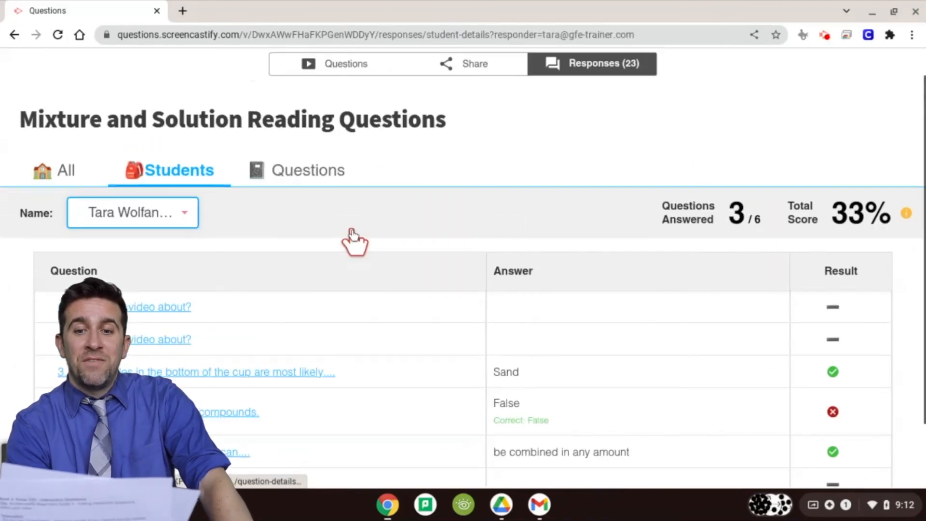
left_click(315, 180)
scroll(423, 331, "down", 4)
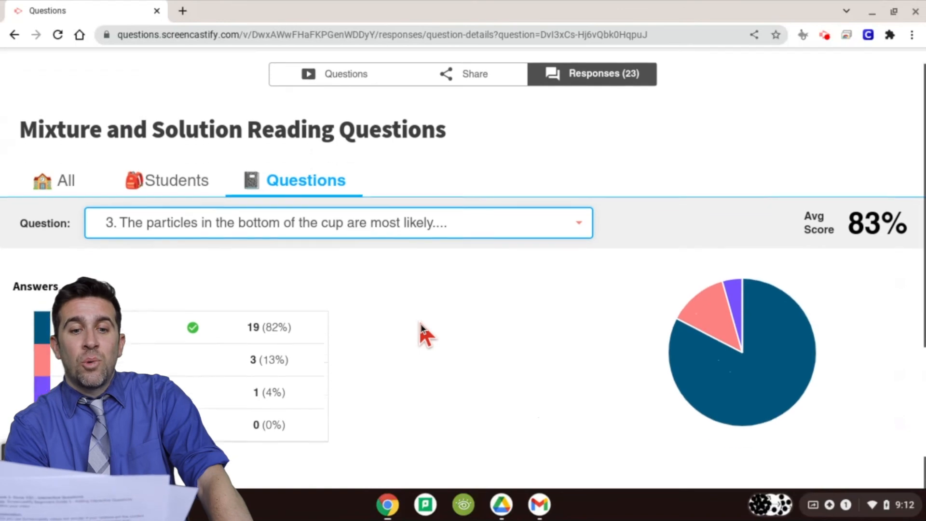
scroll(424, 331, "up", 5)
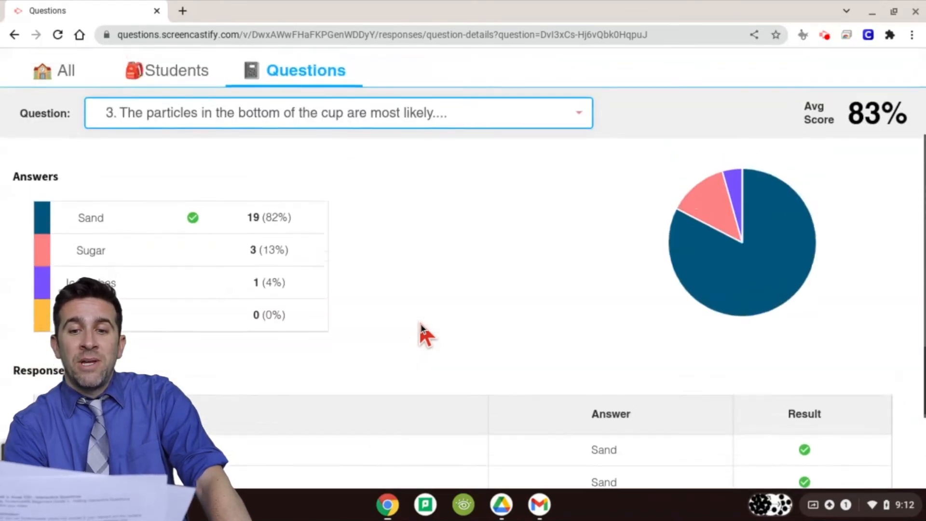